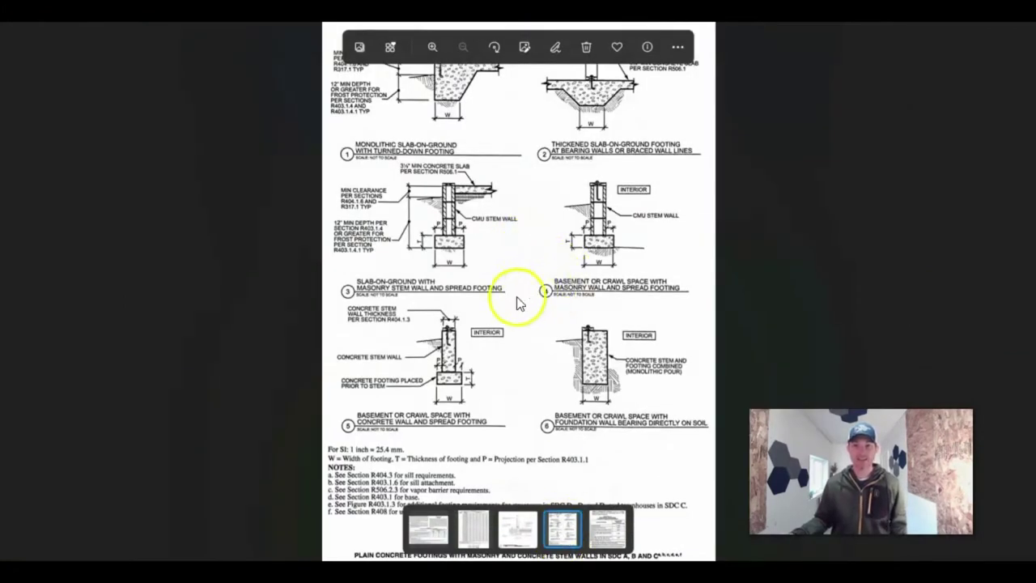
Step: Zoom in on footing details 3 to 6 and their notes, then view the Typical Stem Wall & Footing drawing
scroll(509, 308, "up", 3)
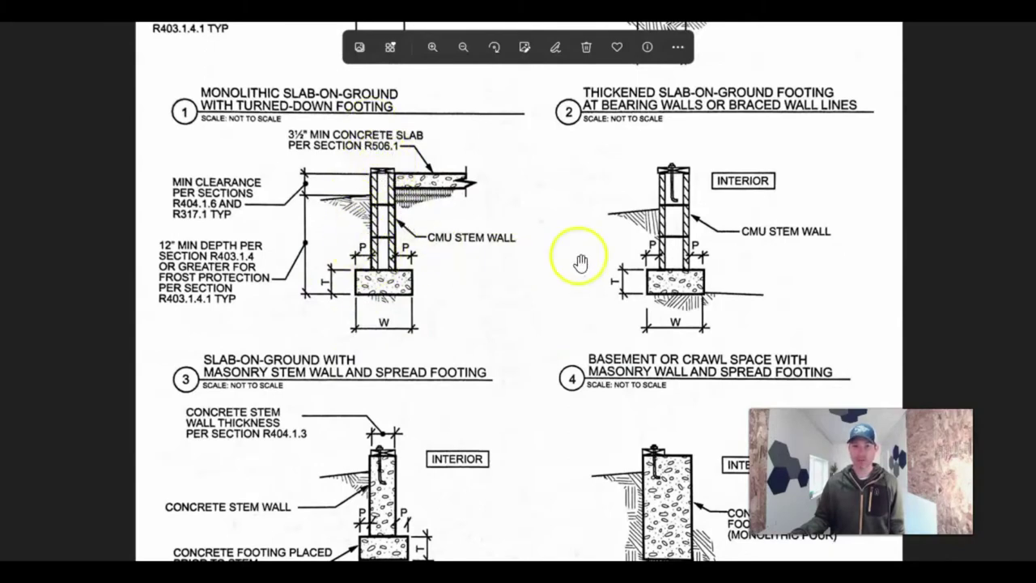
scroll(502, 243, "down", 3)
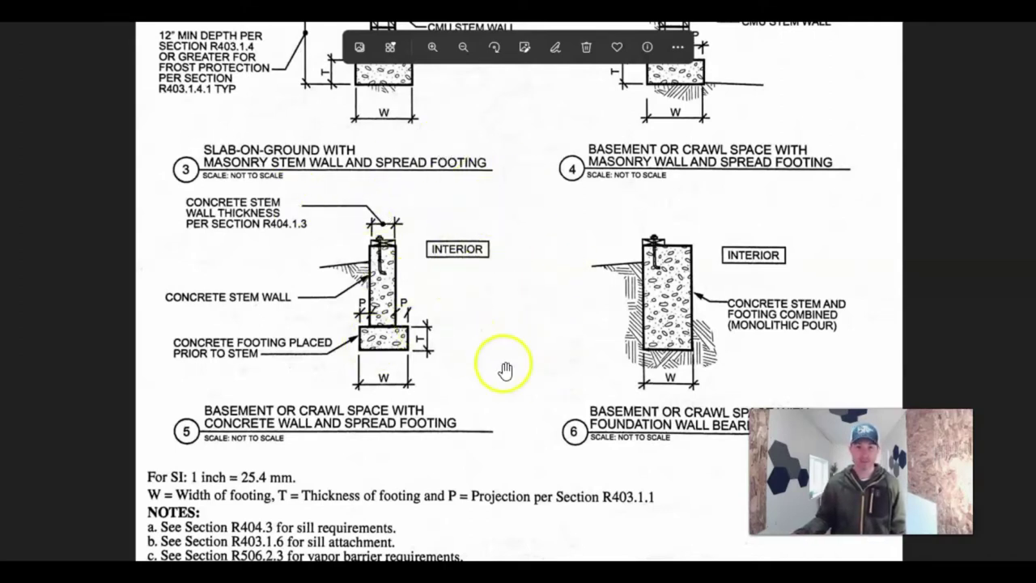
left_click(514, 527)
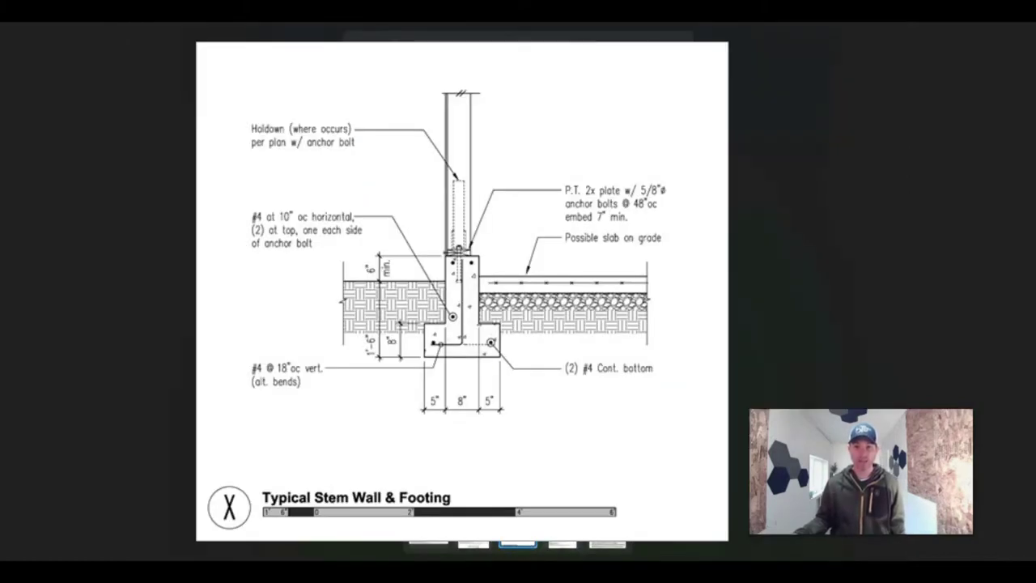
Step: Circle the #4 bottom bars, stem wall base, soil, slab edge and footing, then view Table R401.4.1
mouse_move(603, 337)
left_mouse_down()
mouse_move(540, 374)
mouse_move(633, 403)
left_mouse_up()
left_click_drag(426, 323, 461, 313)
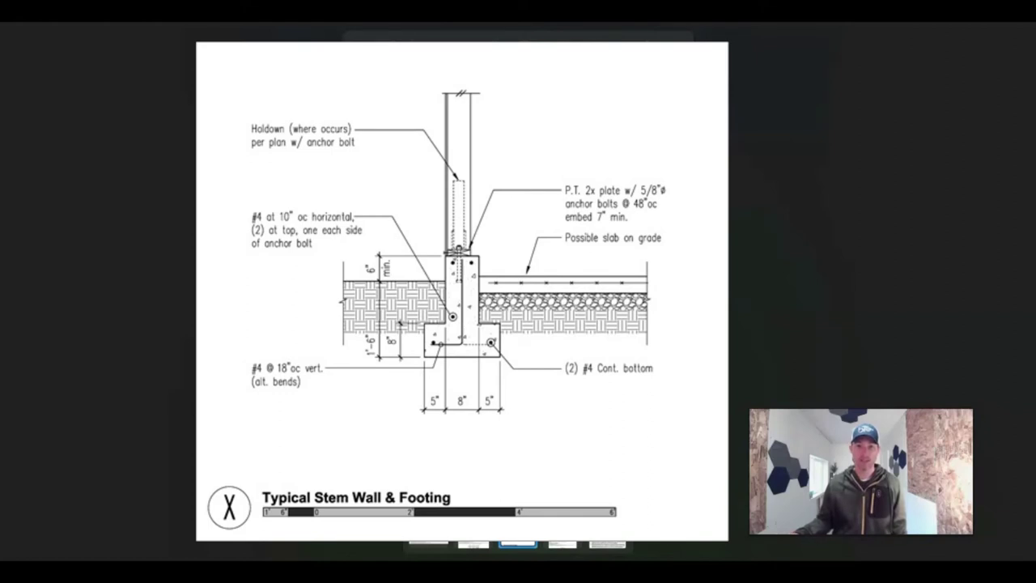
mouse_move(381, 230)
left_mouse_down()
mouse_move(322, 292)
mouse_move(403, 371)
mouse_move(438, 261)
mouse_move(349, 240)
left_mouse_up()
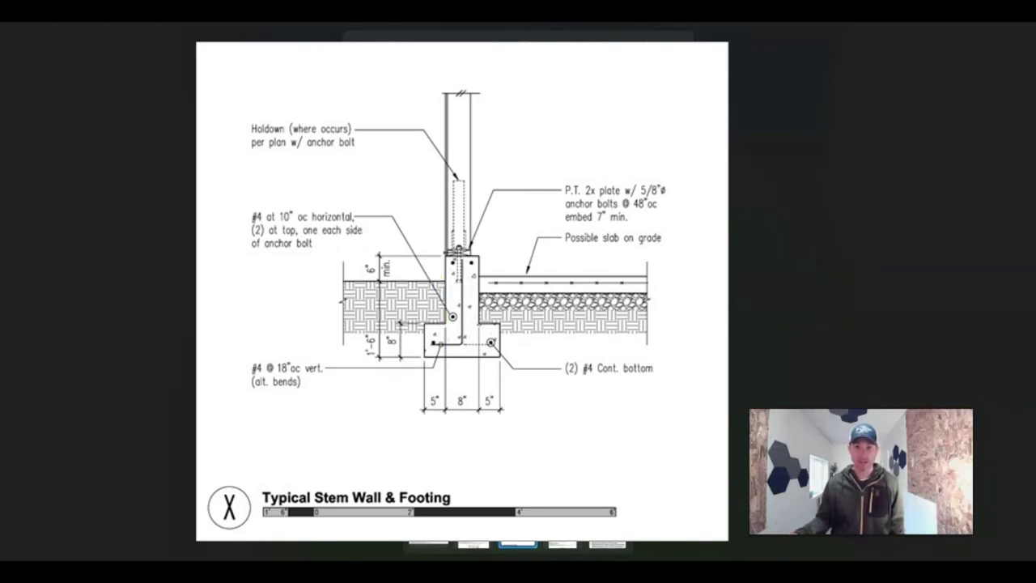
mouse_move(421, 241)
left_mouse_down()
mouse_move(429, 302)
mouse_move(528, 265)
left_mouse_up()
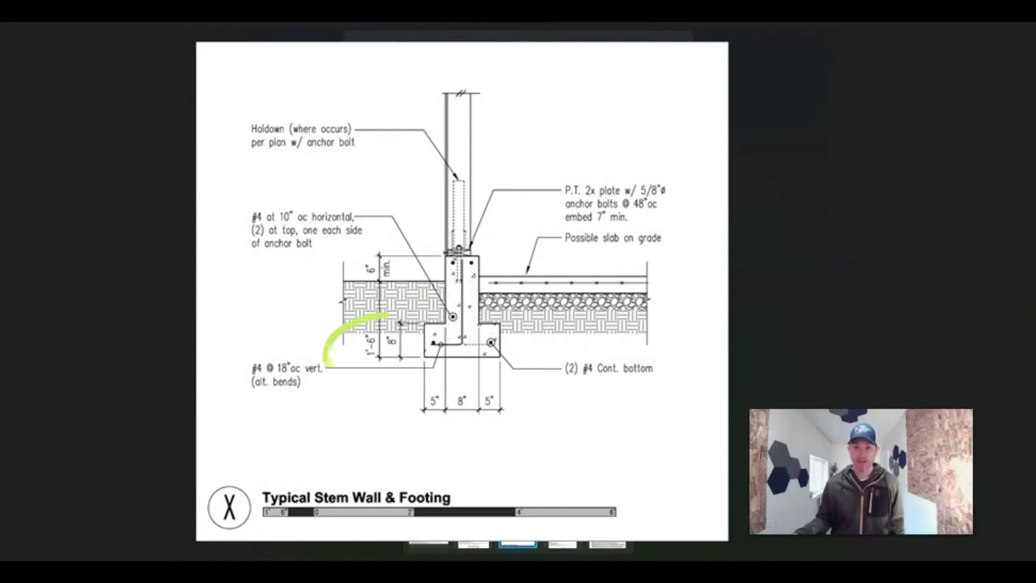
left_click_drag(326, 363, 433, 376)
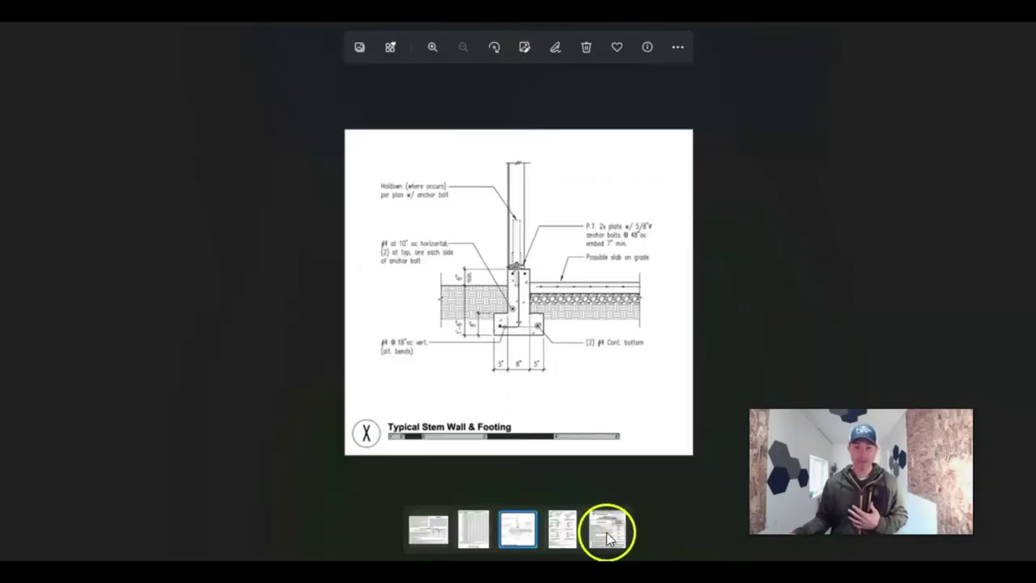
left_click(607, 530)
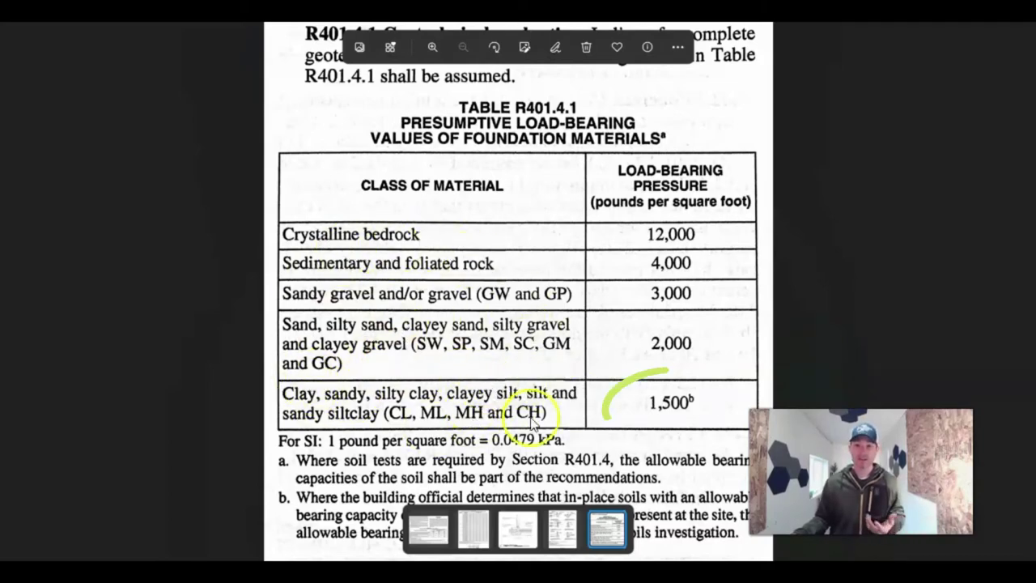
left_click_drag(532, 423, 694, 394)
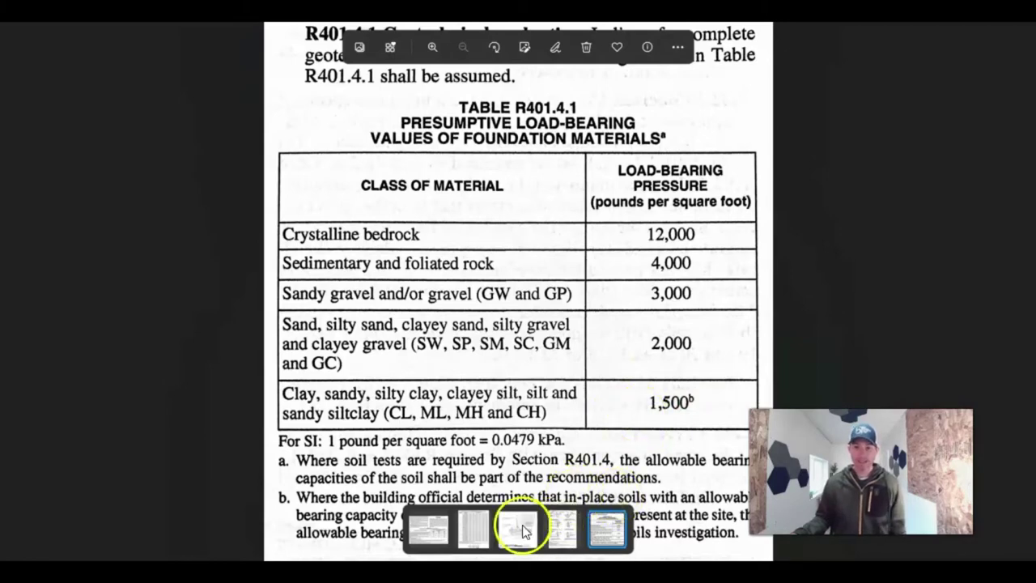
Step: Bring up Table R403.1(1) of minimum footing widths and thicknesses and zoom in on it
left_click(465, 538)
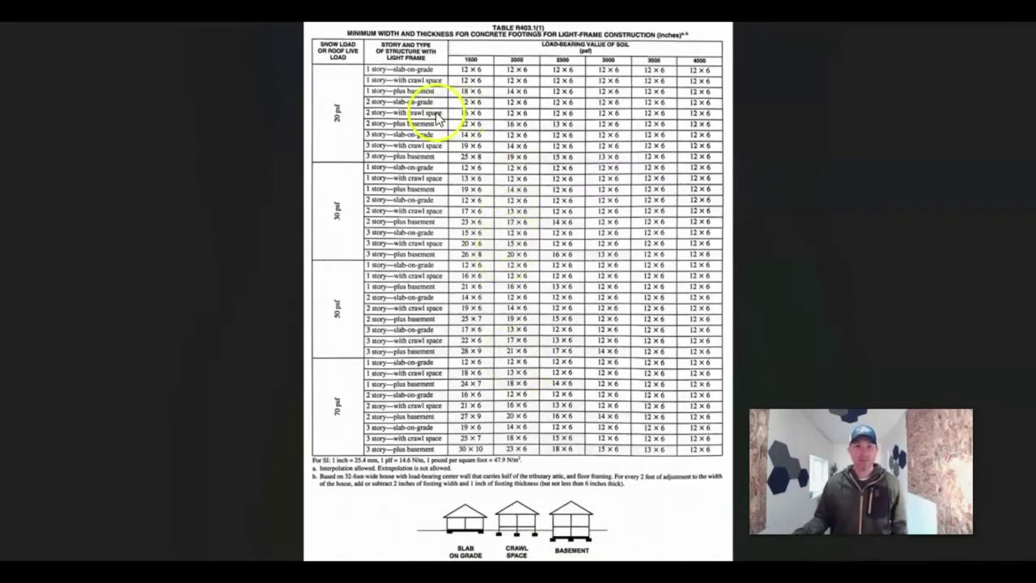
mouse_move(412, 91)
left_click(430, 50)
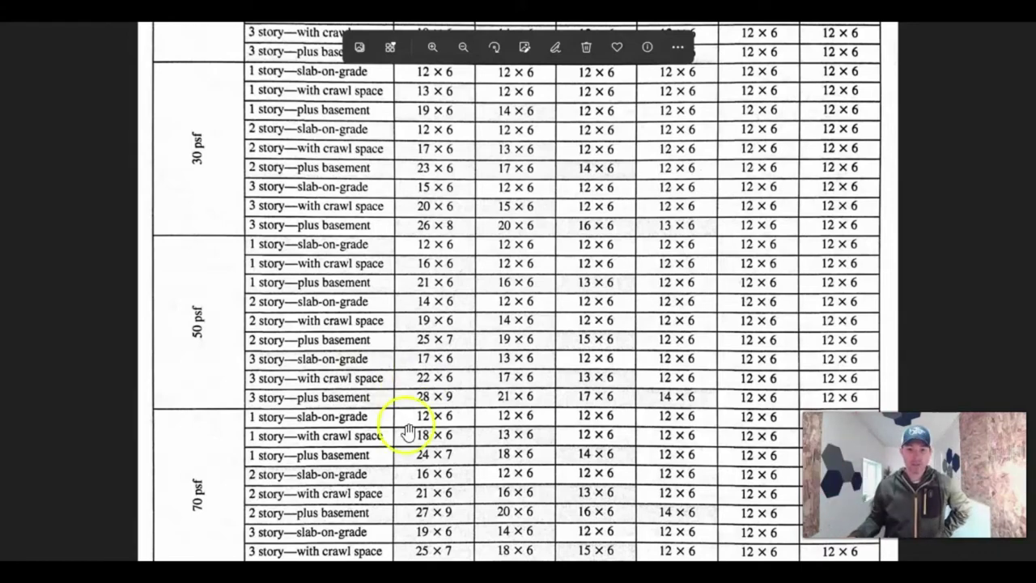
Step: Zoom out so the full Table R403.1(1) page, with 12 × 6 to 30 × 10 footings, fits the window
scroll(514, 394, "down", 3)
scroll(510, 394, "up", 1)
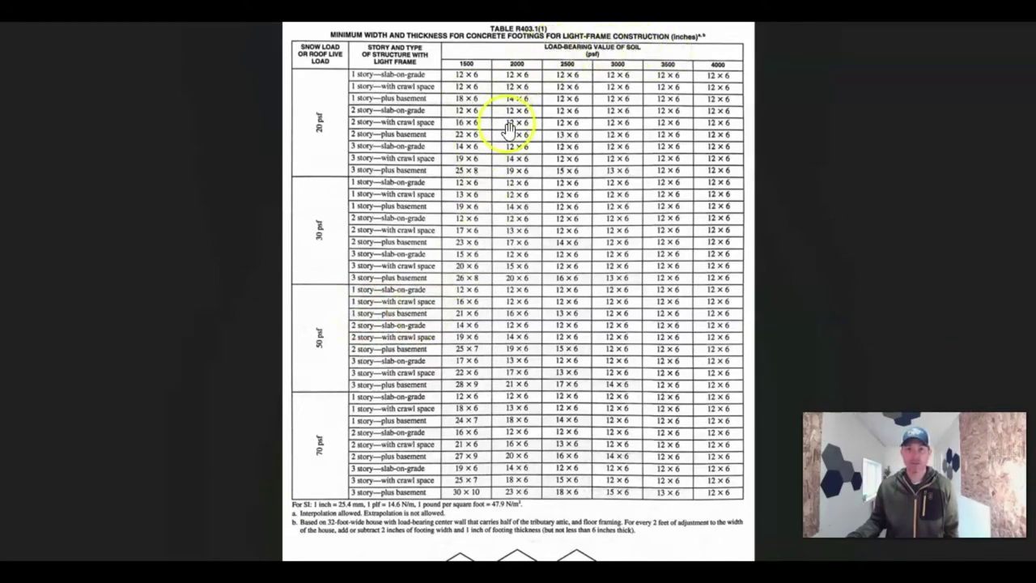
Step: Scan the table's 30, 50 and 70 psf rows and header, then return to the Excel calculator
scroll(458, 101, "up", 2)
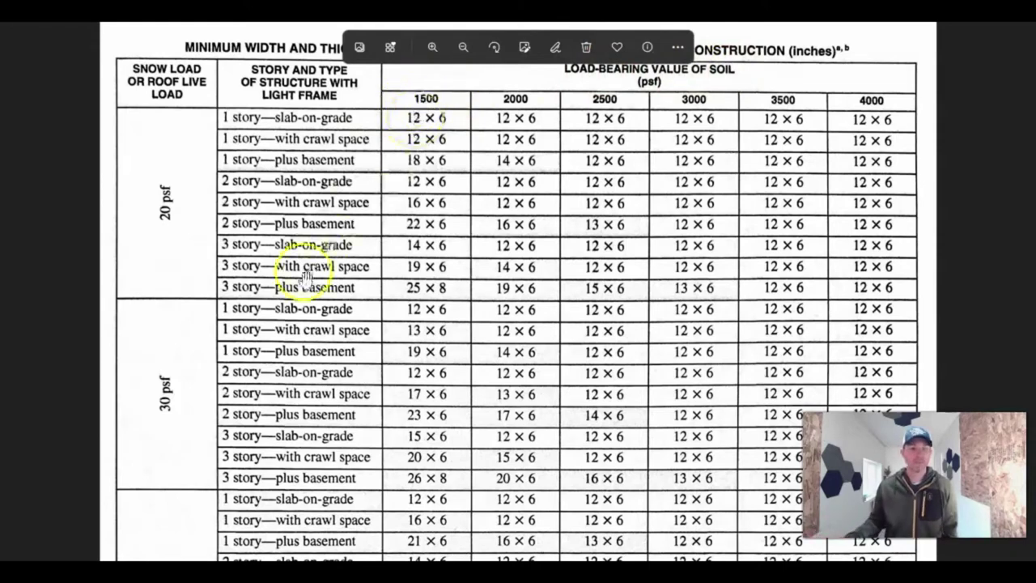
left_click_drag(317, 374, 332, 243)
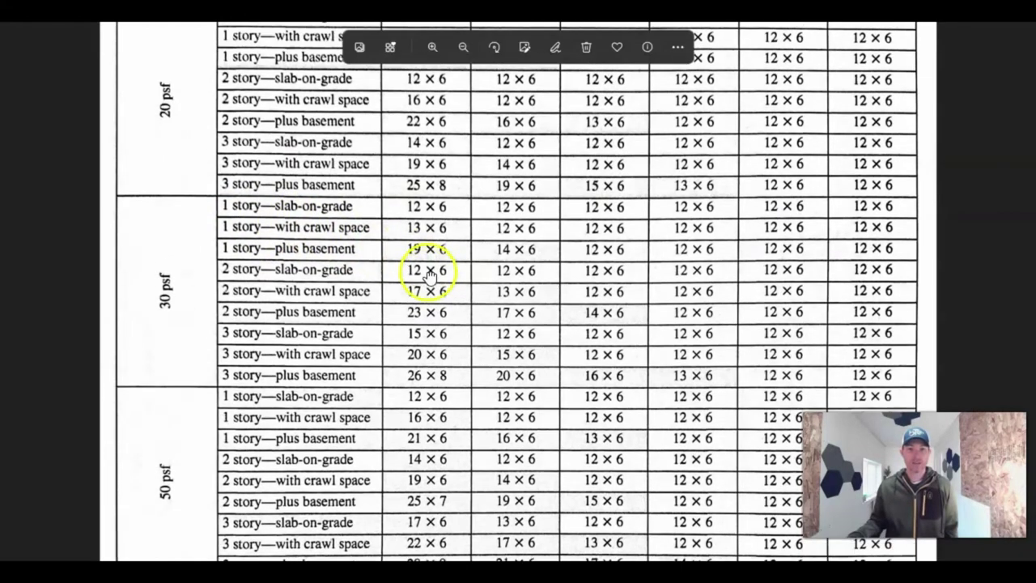
left_click_drag(429, 275, 414, 374)
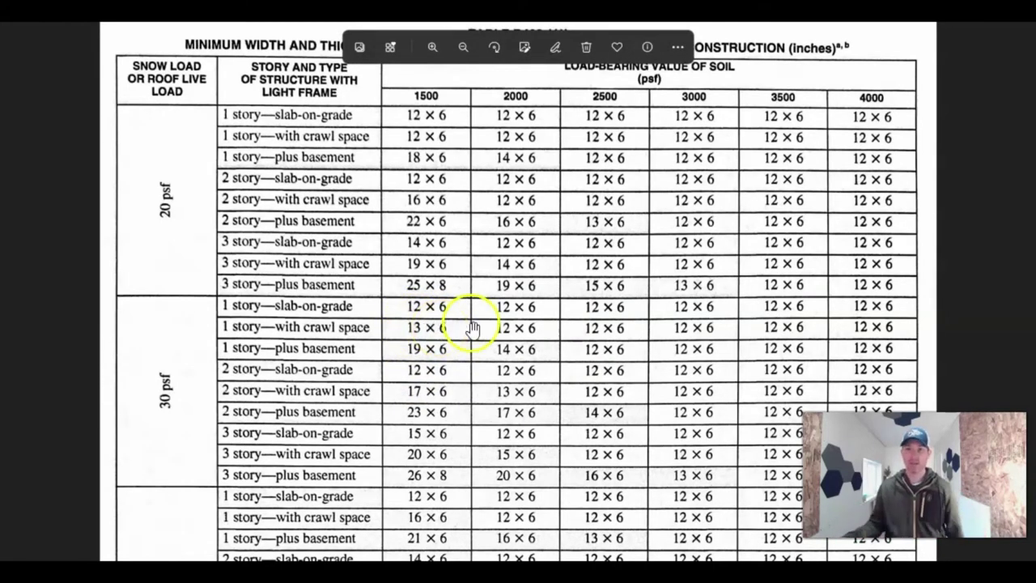
scroll(466, 348, "down", 6)
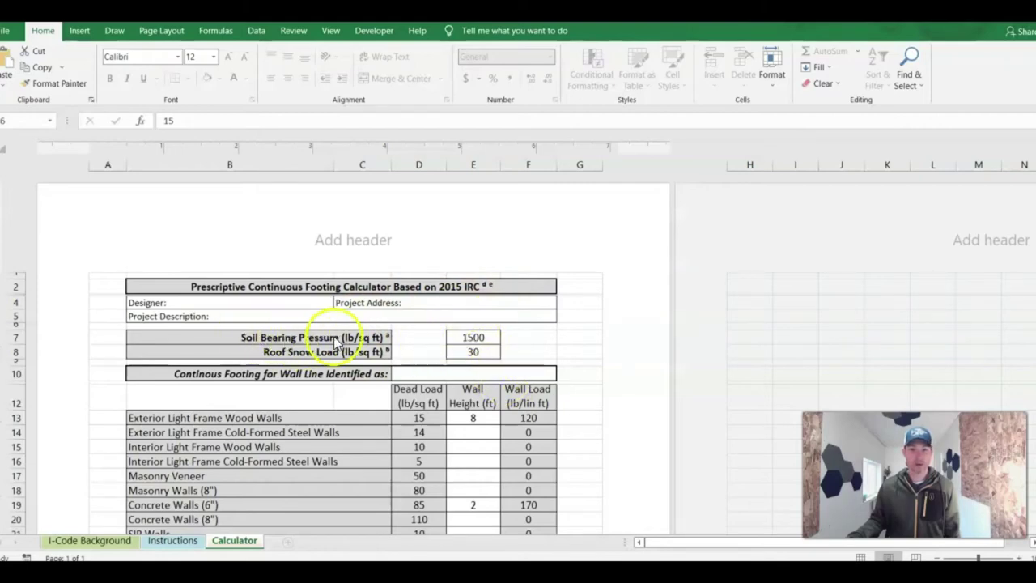
Step: Check the 1500 psf soil bearing pressure in E7, then select the 30 psf snow load in E8
left_click(474, 336)
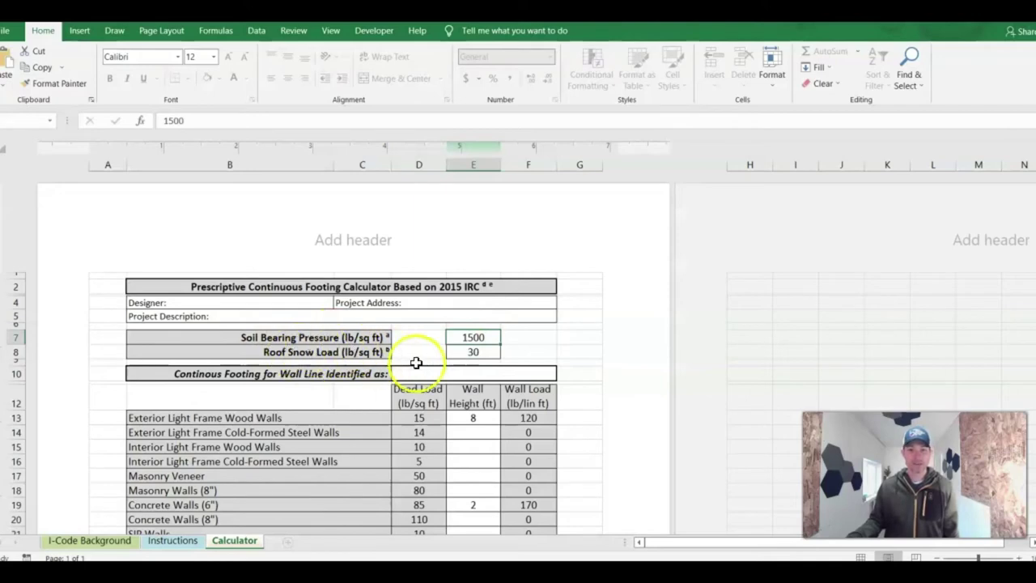
left_click(478, 354)
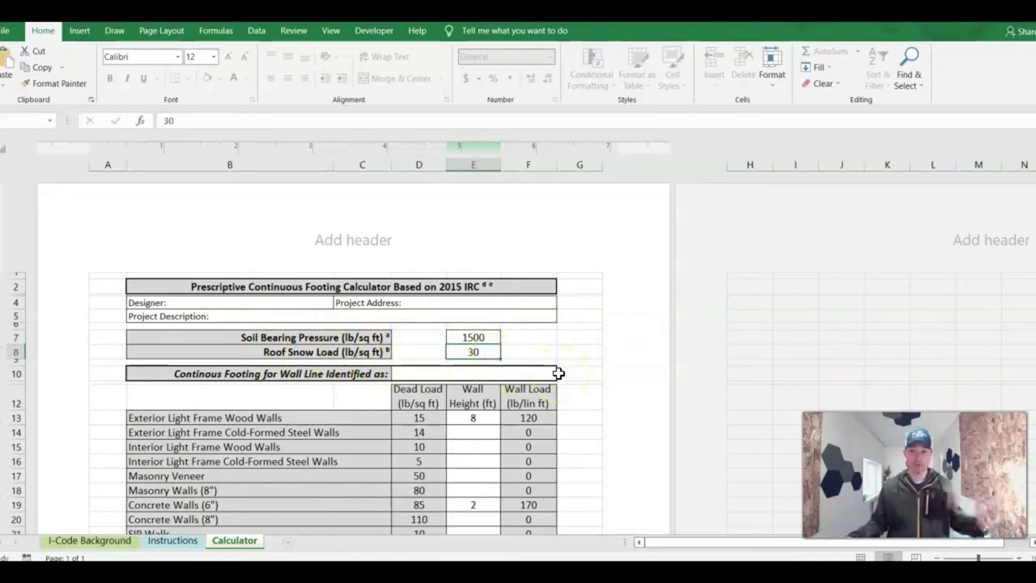
Step: Set the roof snow load to 40 psf and the exterior wood wall height to 9 ft
type("4")
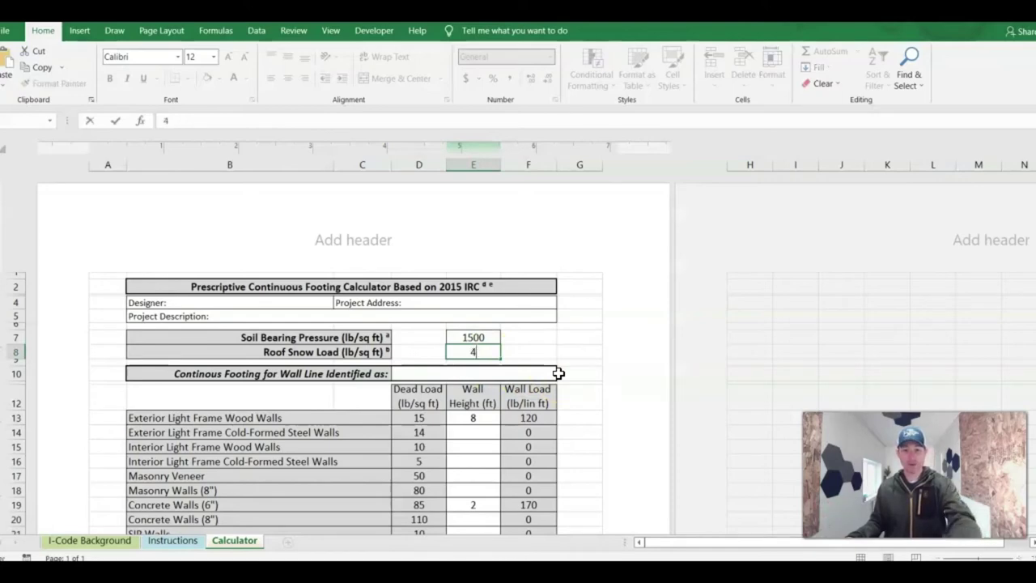
type("0")
left_click(474, 460)
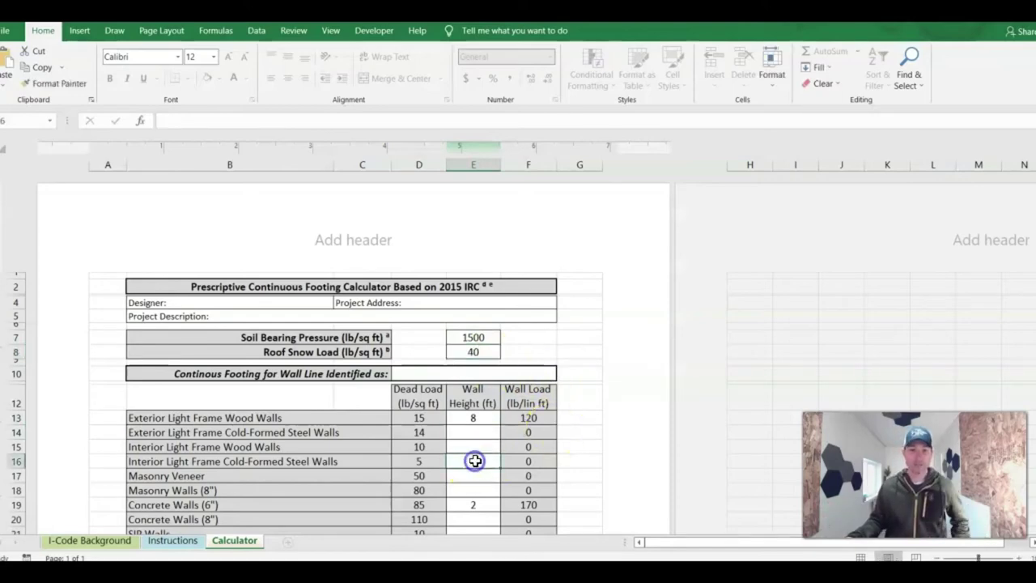
left_click(478, 418)
type("9")
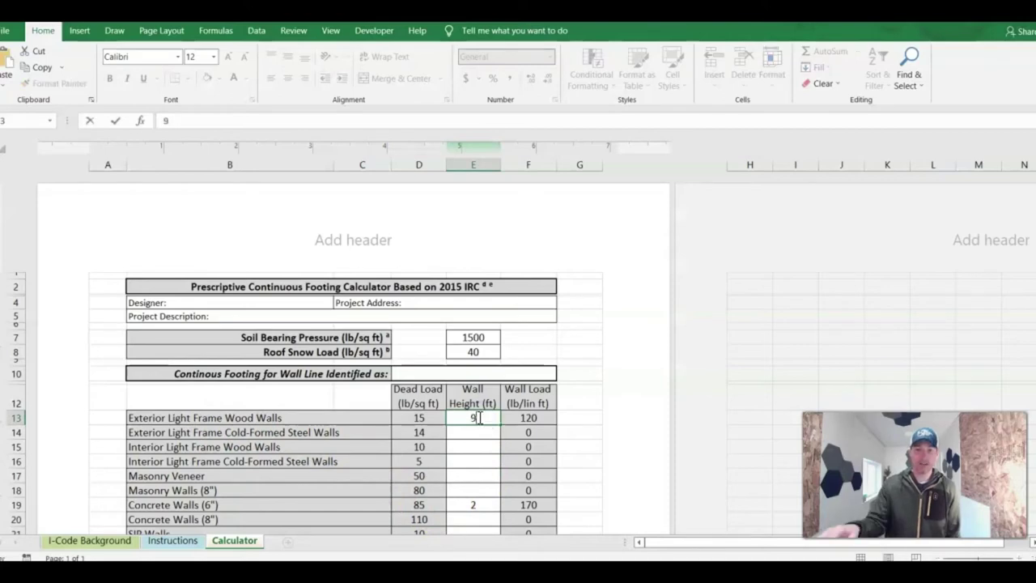
left_click(465, 461)
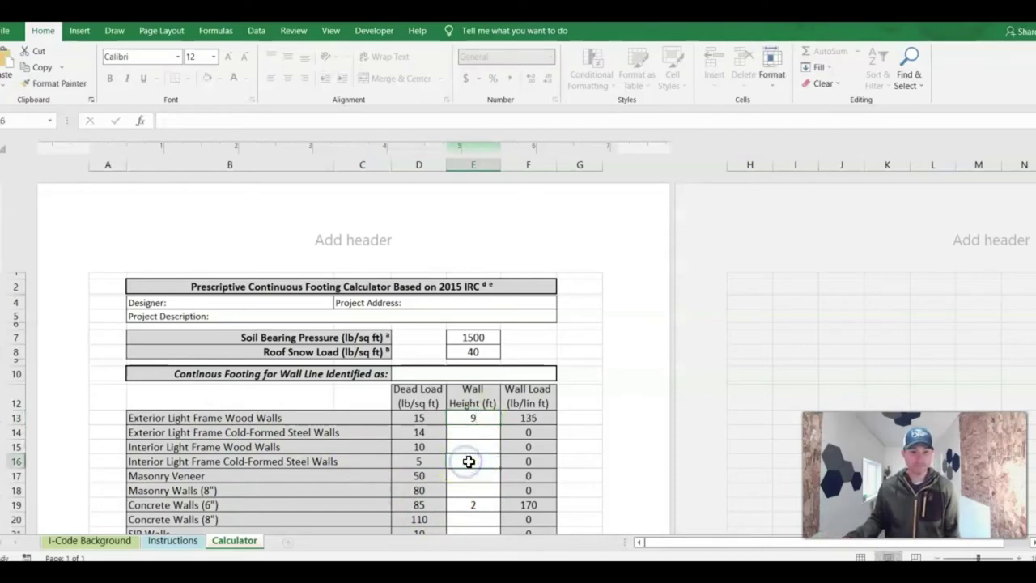
Step: Enter 8 ft as the 6-inch concrete wall height
scroll(468, 460, "down", 3)
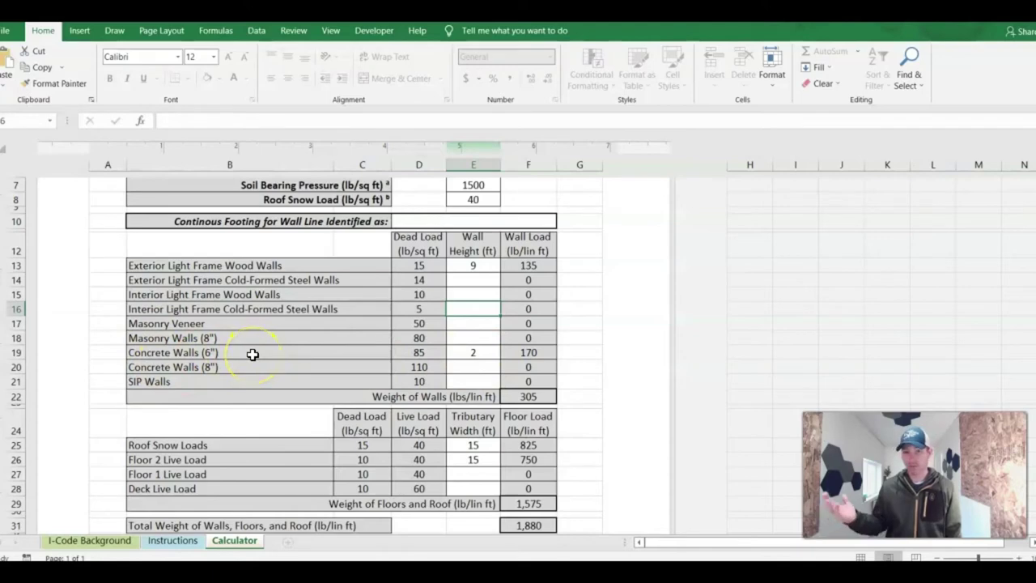
left_click(474, 354)
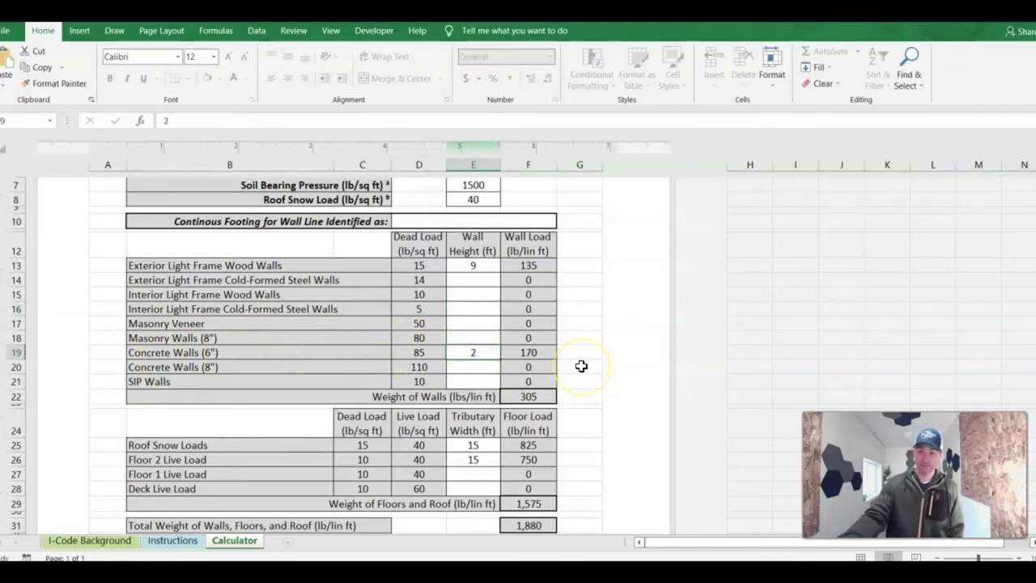
type("8")
left_click(486, 359)
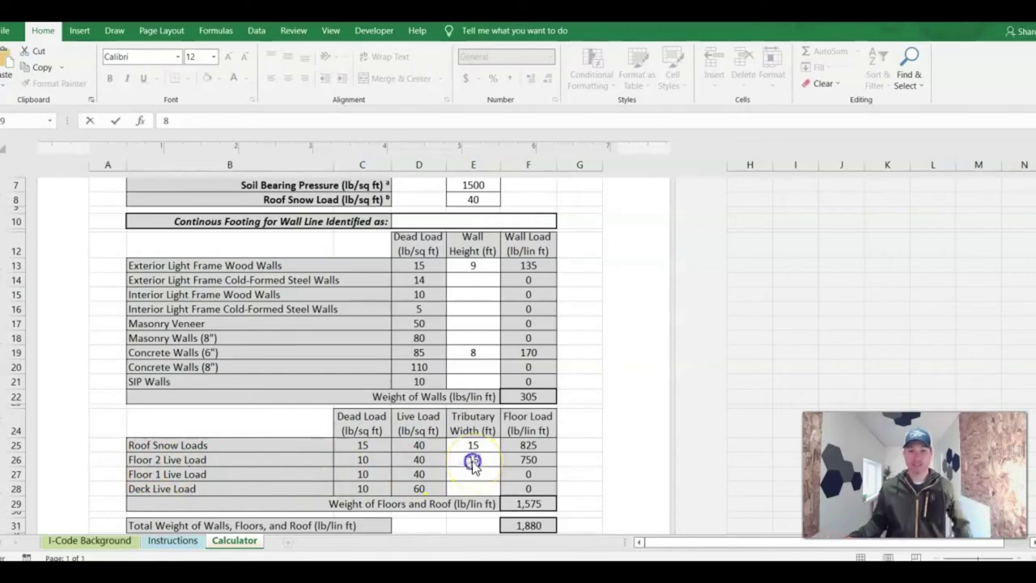
left_click(473, 461)
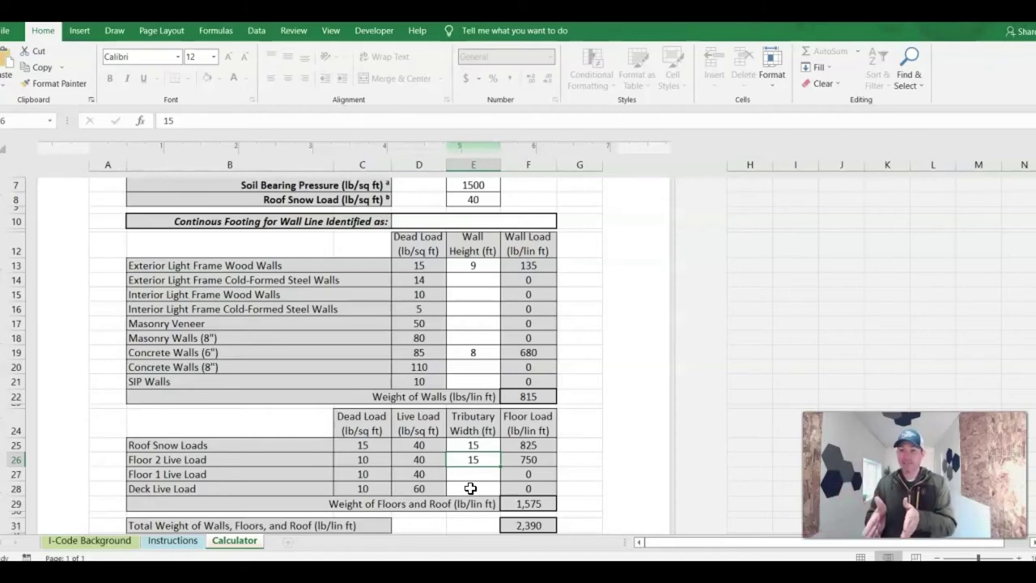
Step: Commit the 8 ft concrete wall, cancel an 8 in Floor 2 live load width keeping 15, then move to Deck Live Load
left_click(472, 459)
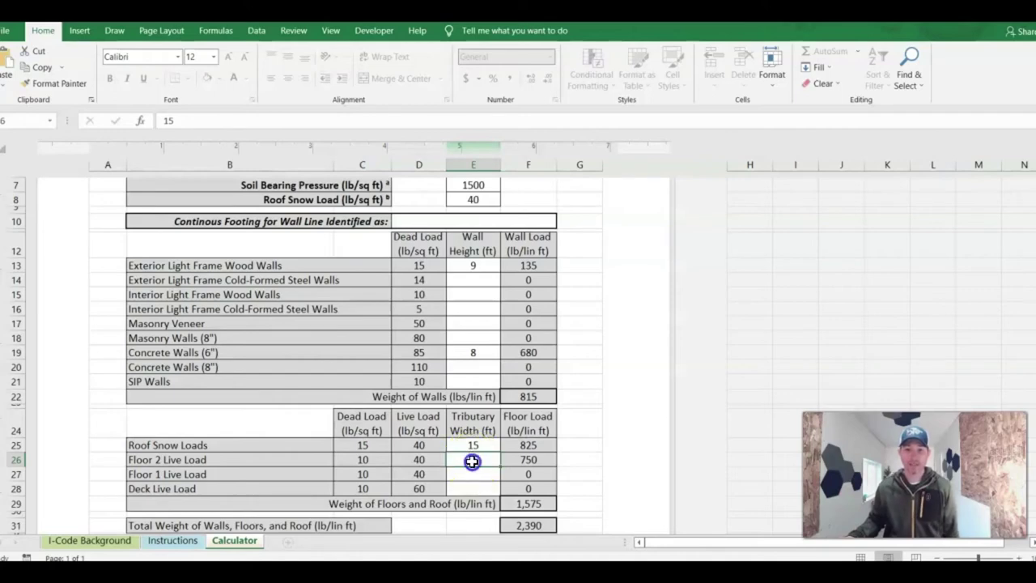
type("8")
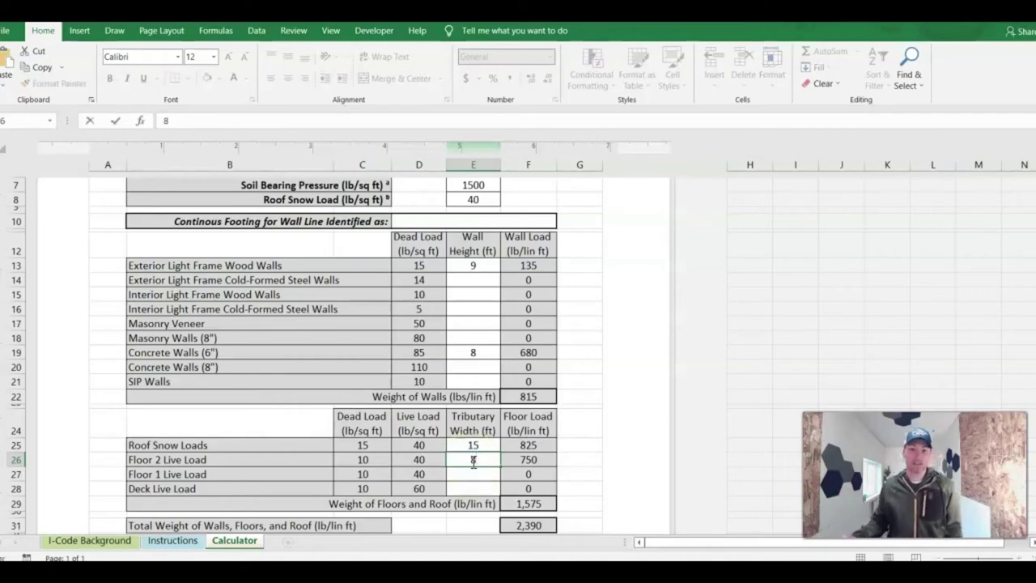
scroll(591, 389, "down", 5)
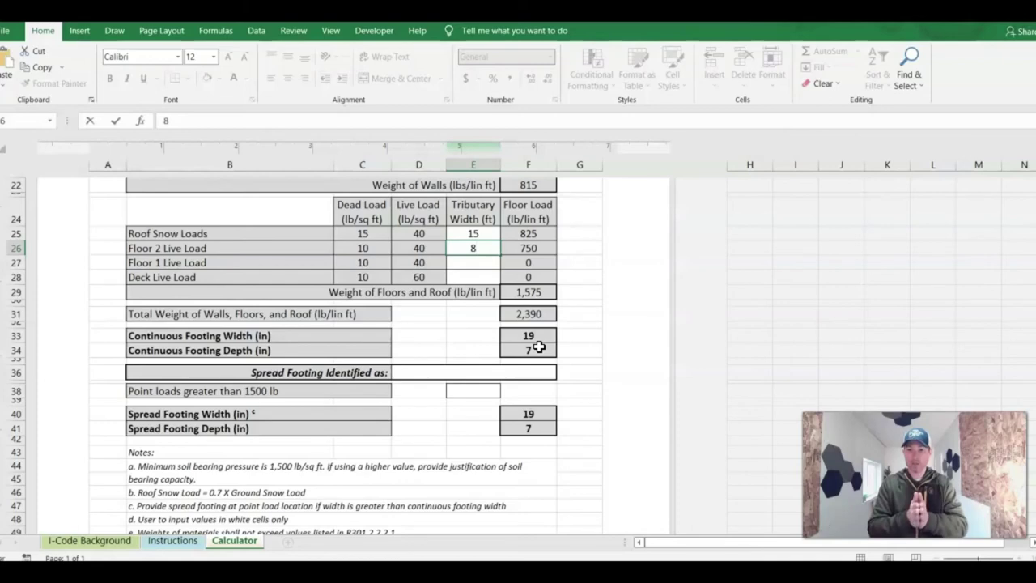
left_click(473, 249)
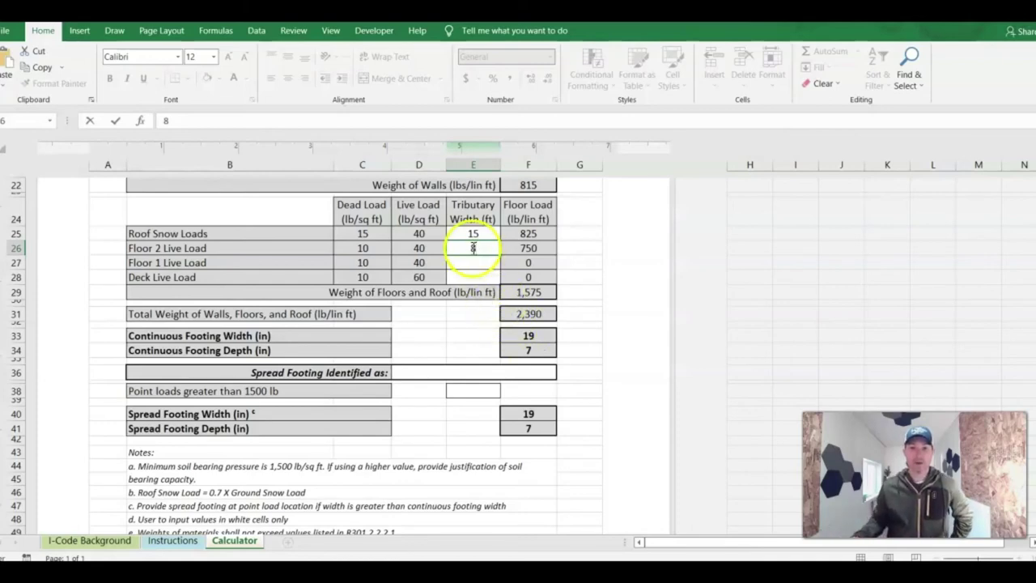
left_click(470, 247)
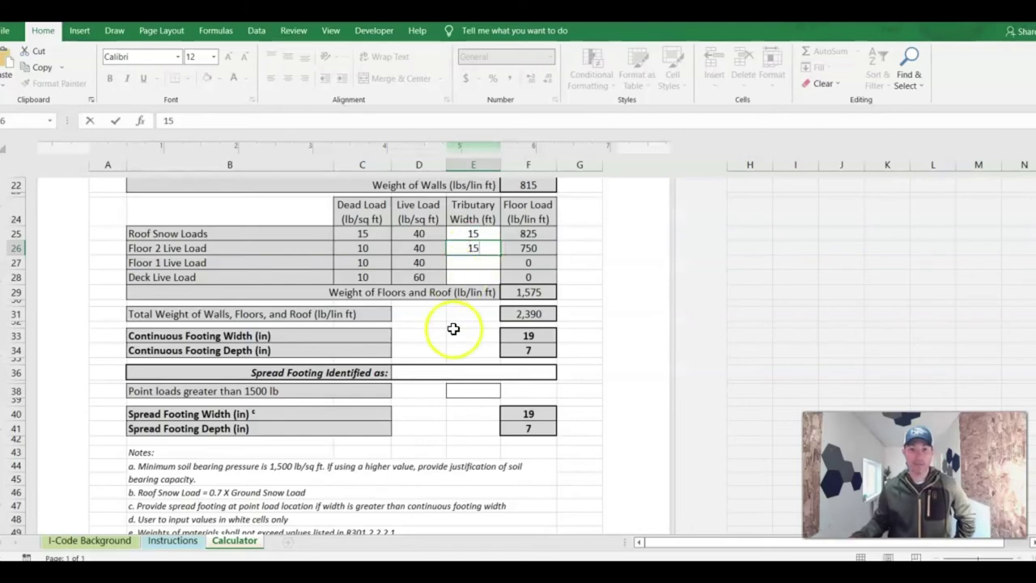
key("Escape")
key("Down")
key("Down")
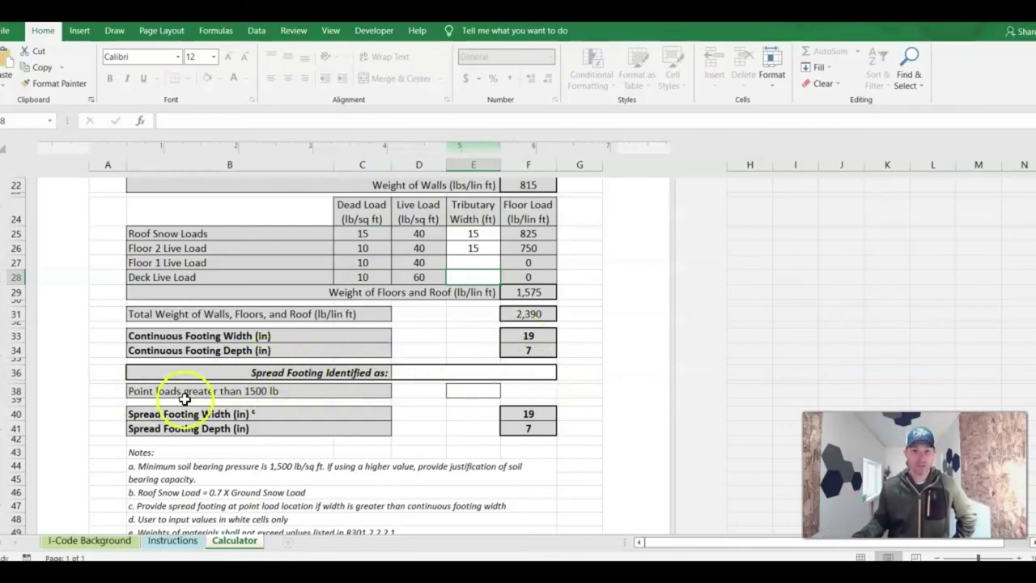
Step: Enter a 3,500 lb point load, then change it to 5,000 lb
left_click(476, 391)
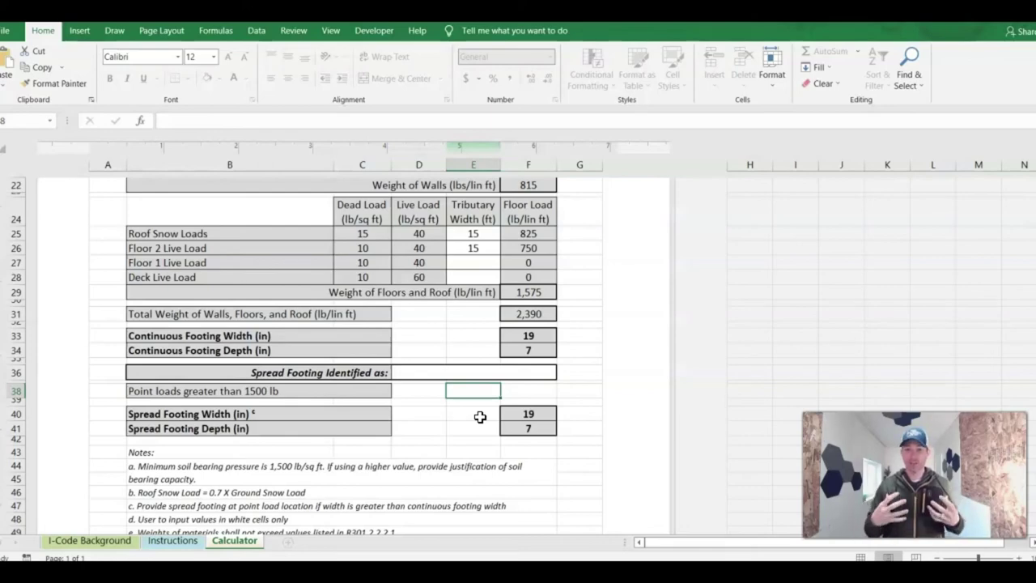
left_click(484, 391)
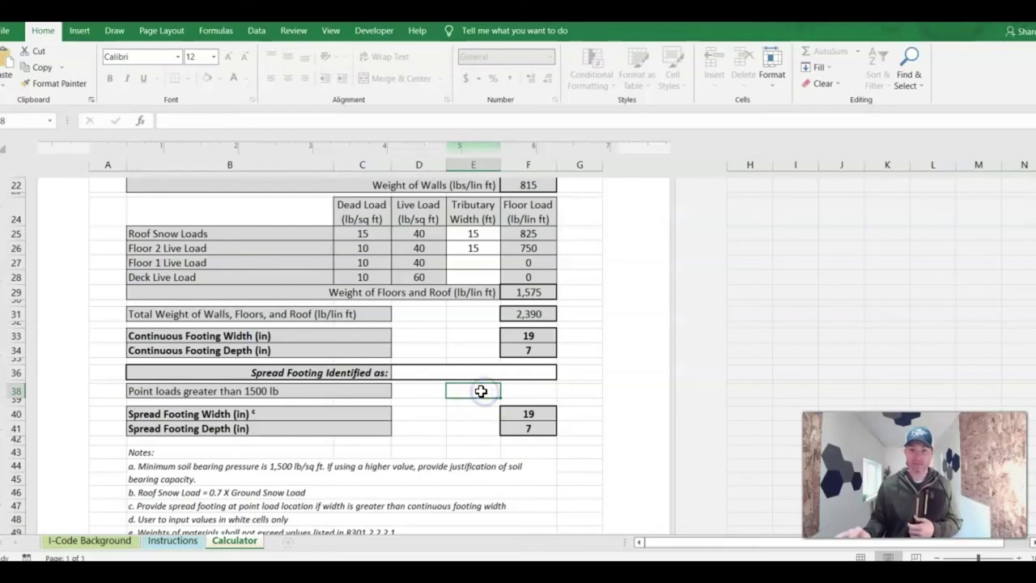
type("3500")
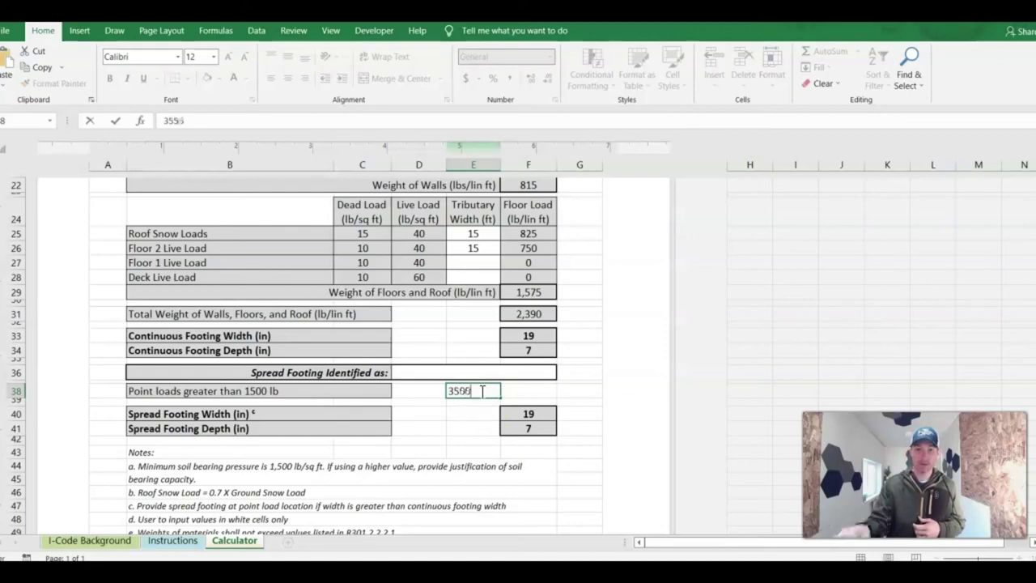
key("Return")
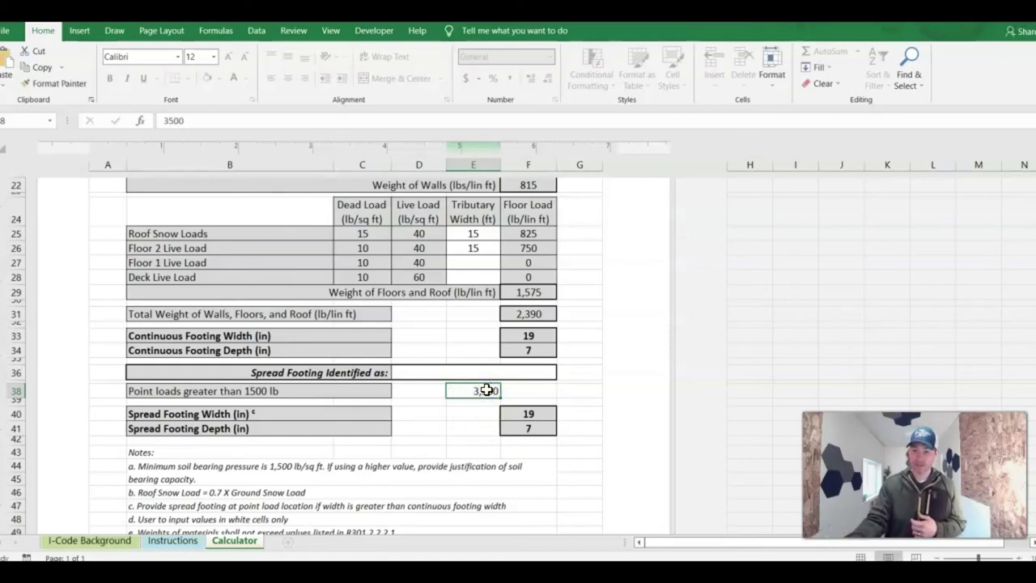
type("5")
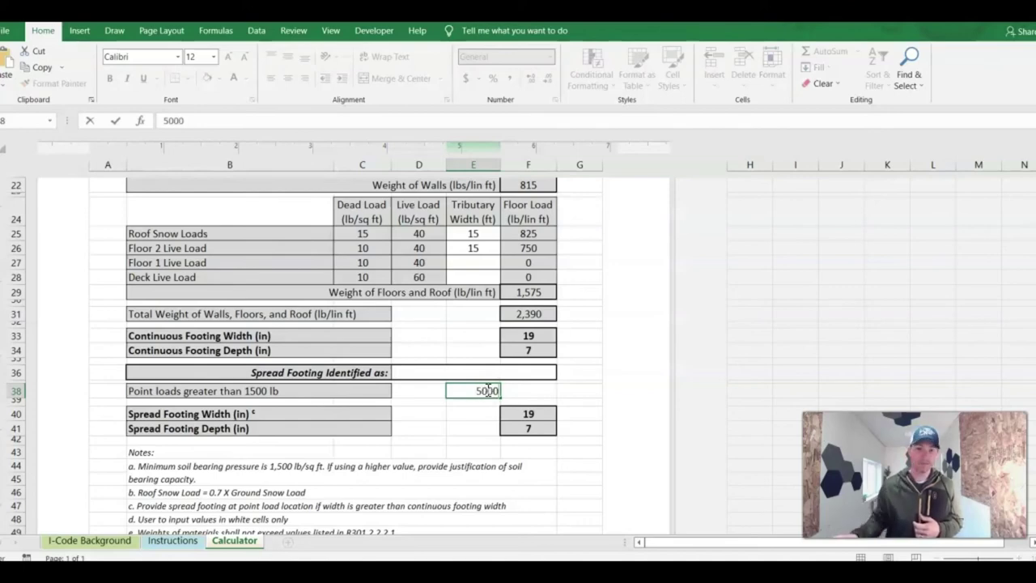
key("ctrl+Return")
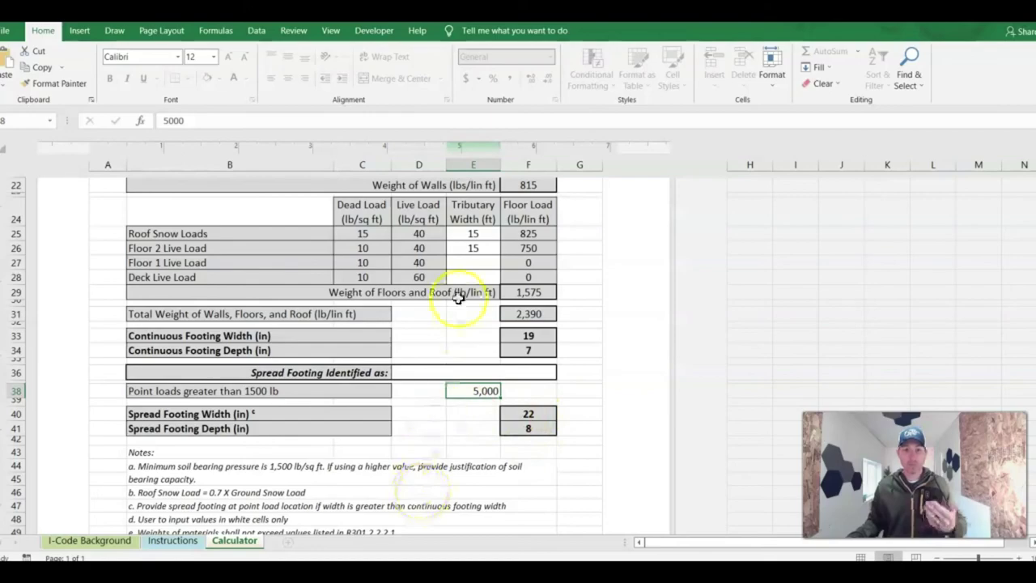
Step: Review the resulting 22 × 8 in spread footing and switch to the Instructions sheet
scroll(462, 360, "up", 6)
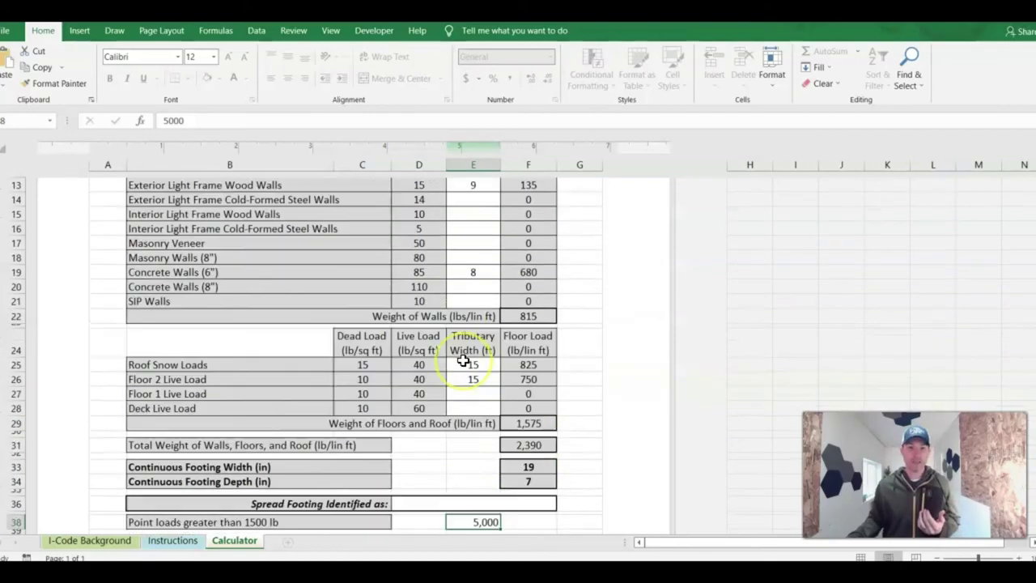
scroll(463, 359, "down", 7)
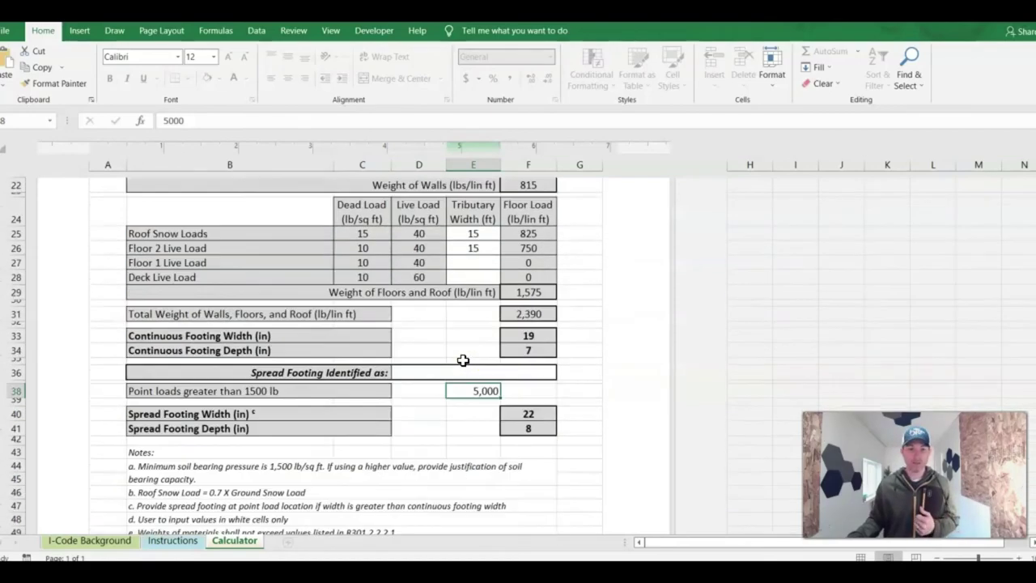
scroll(462, 359, "up", 10)
scroll(463, 358, "down", 2)
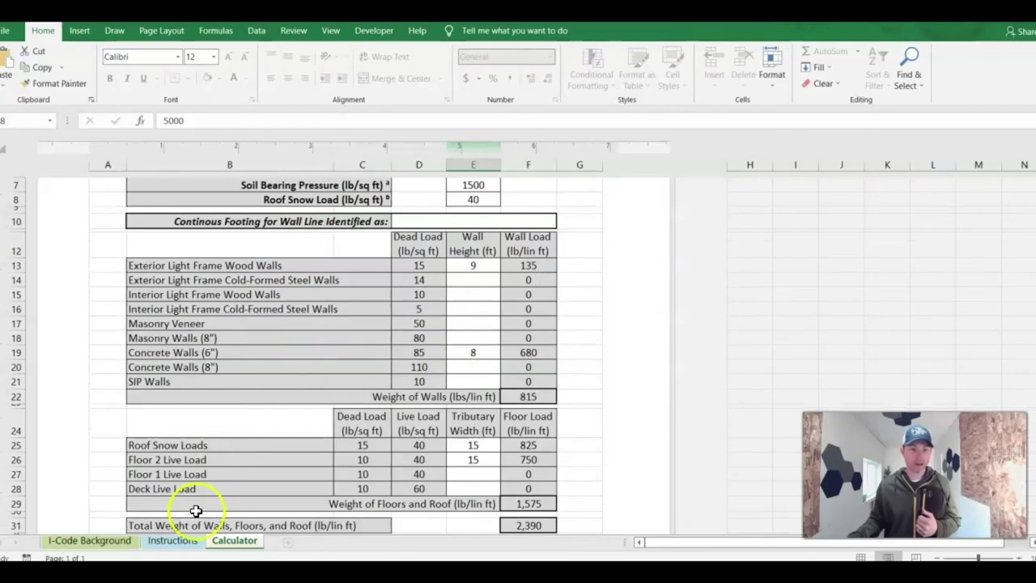
left_click(175, 543)
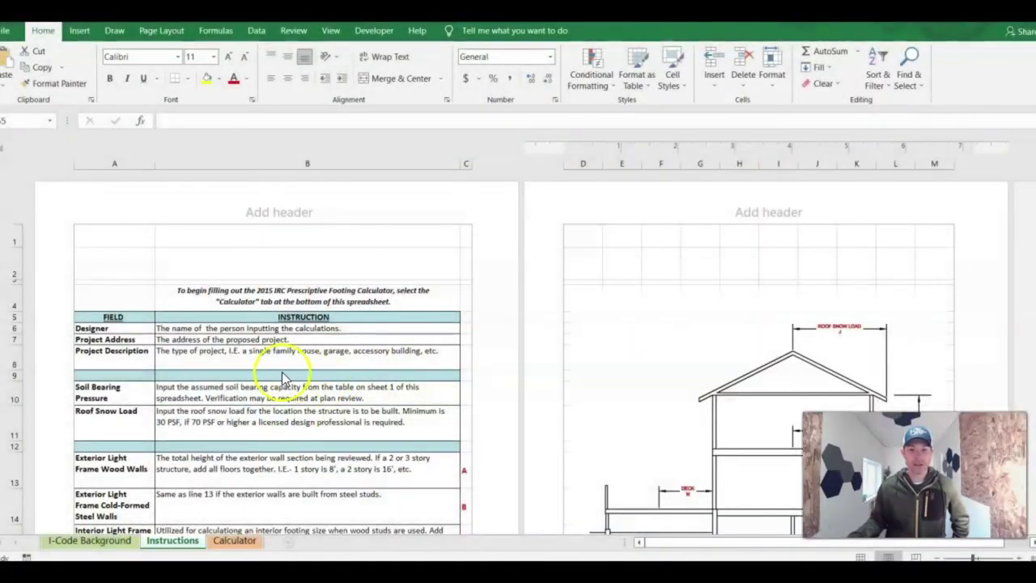
Step: Scroll down the Instructions sheet's field descriptions, from soil bearing pressure to SIP walls
scroll(478, 389, "down", 1)
scroll(567, 389, "down", 1)
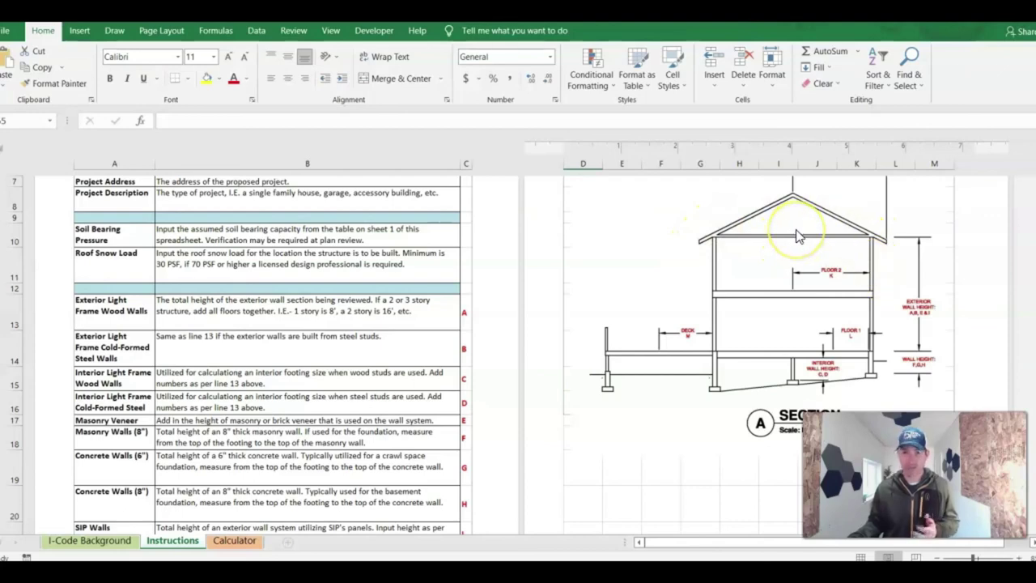
scroll(798, 236, "down", 3)
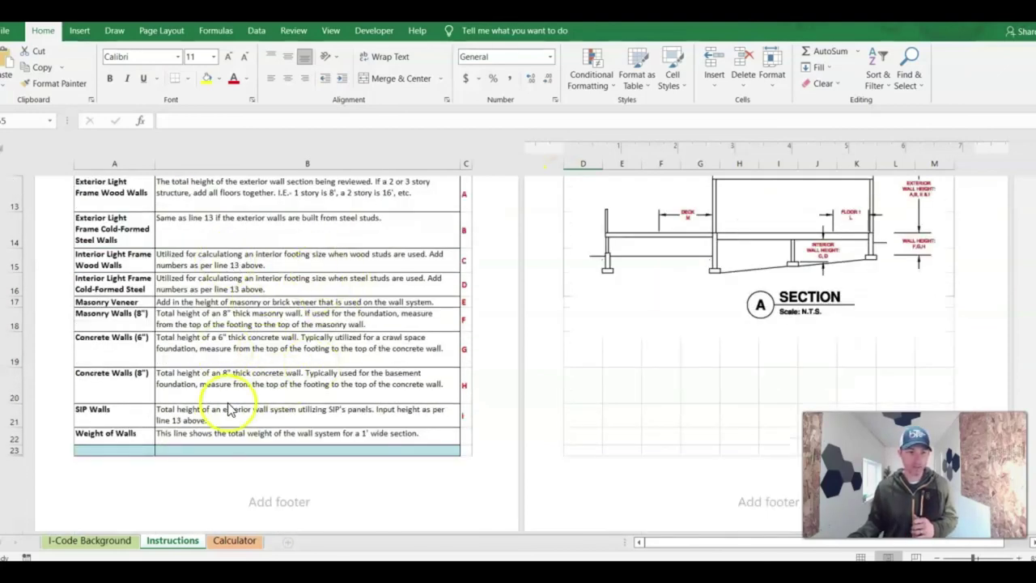